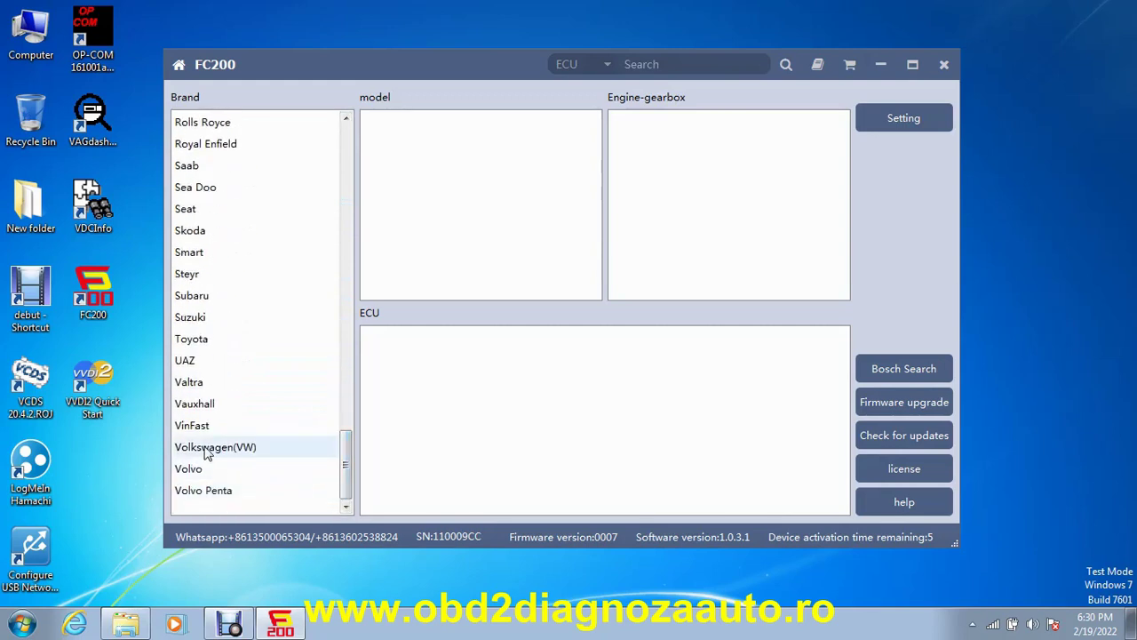
Step: Select Volkswagen(VW), Passat(B7), engine 2000 16v TDI <CR> CFGB 170 and ECU BOSCH EDC17C46 TC1767
{"action": "left_click", "coordinate": [212, 449]}
{"action": "left_click_drag", "start_coordinate": [594, 132], "coordinate": [580, 217]}
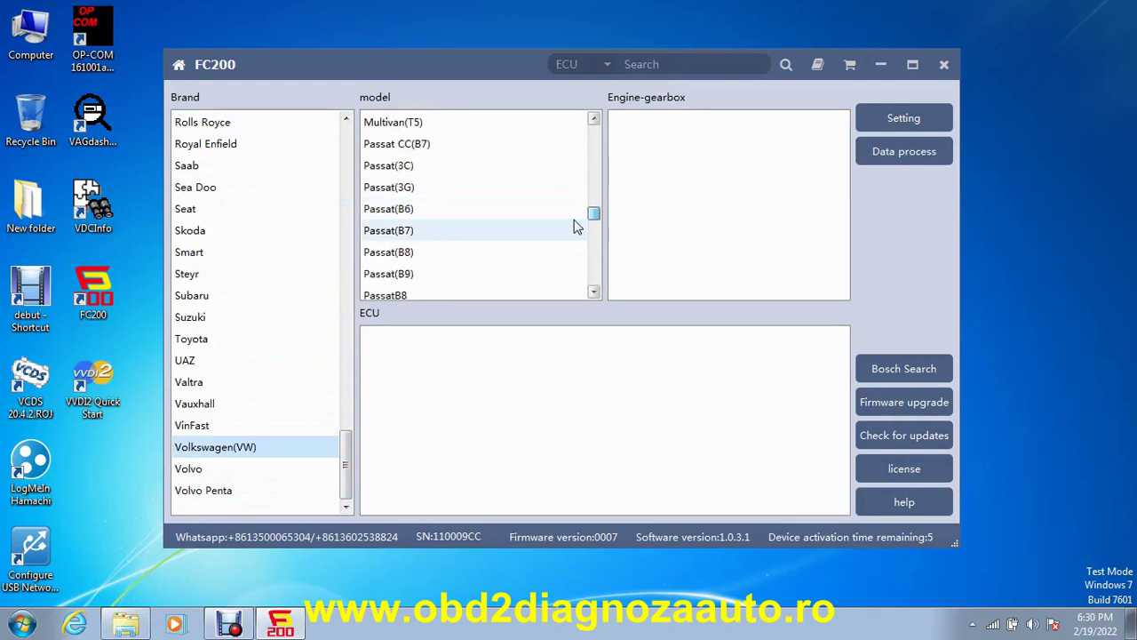
{"action": "left_click", "coordinate": [378, 233]}
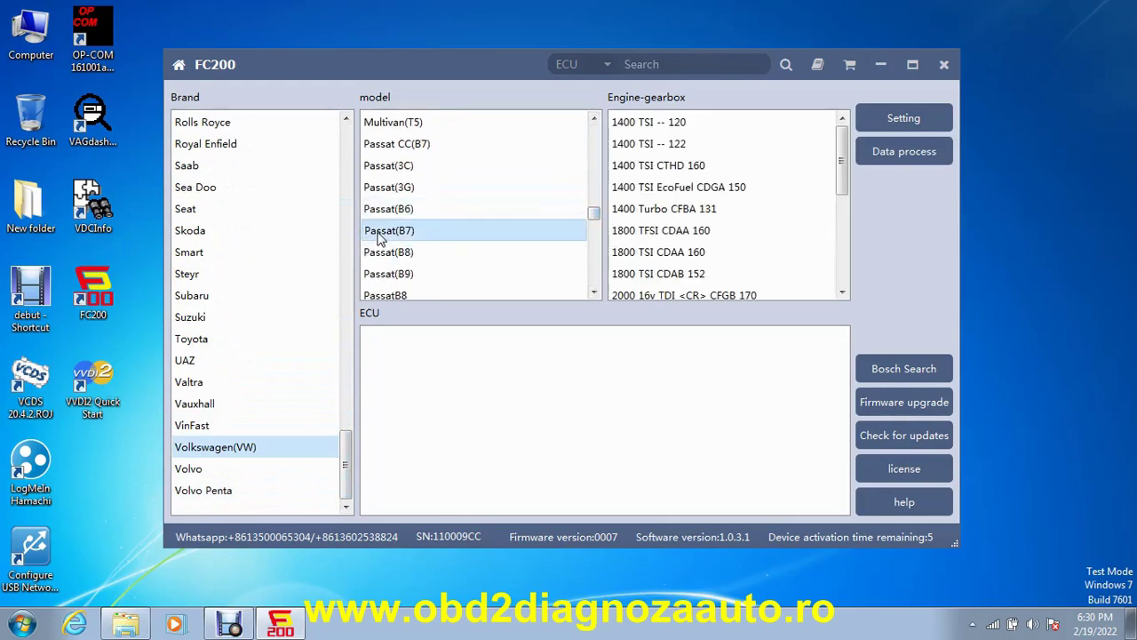
{"action": "left_click_drag", "start_coordinate": [842, 160], "coordinate": [838, 193]}
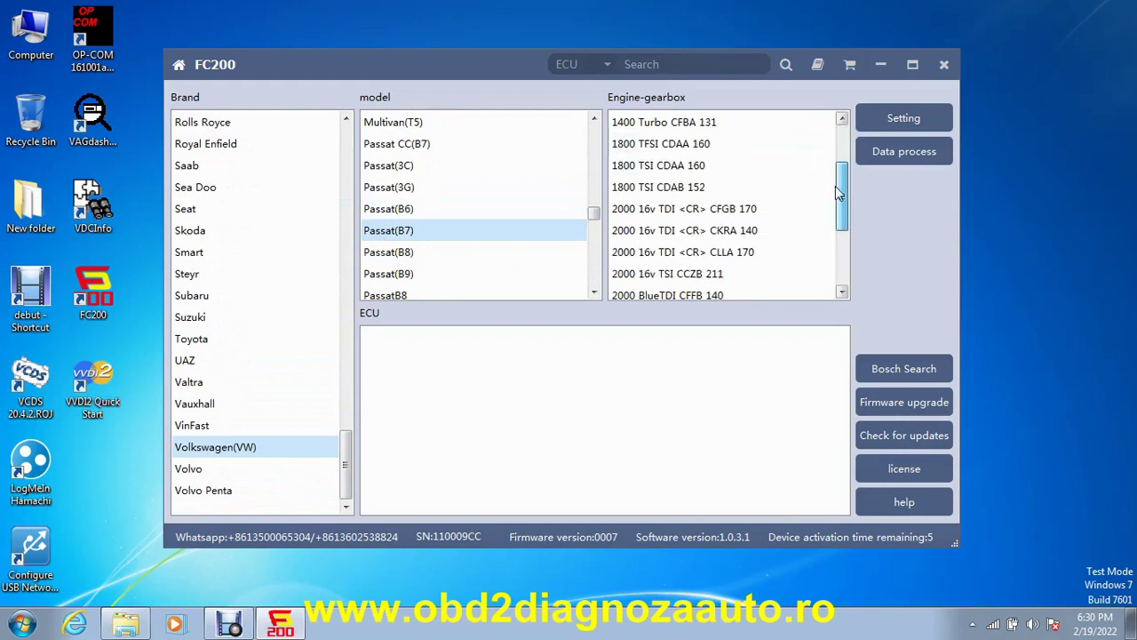
{"action": "left_click", "coordinate": [655, 212]}
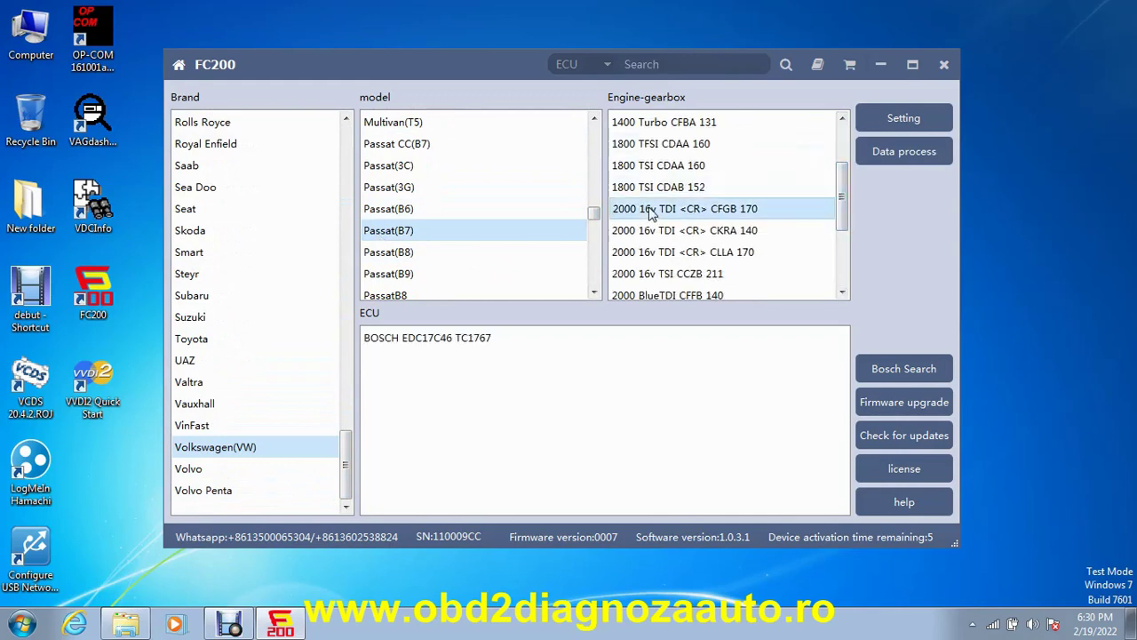
{"action": "left_click", "coordinate": [398, 341]}
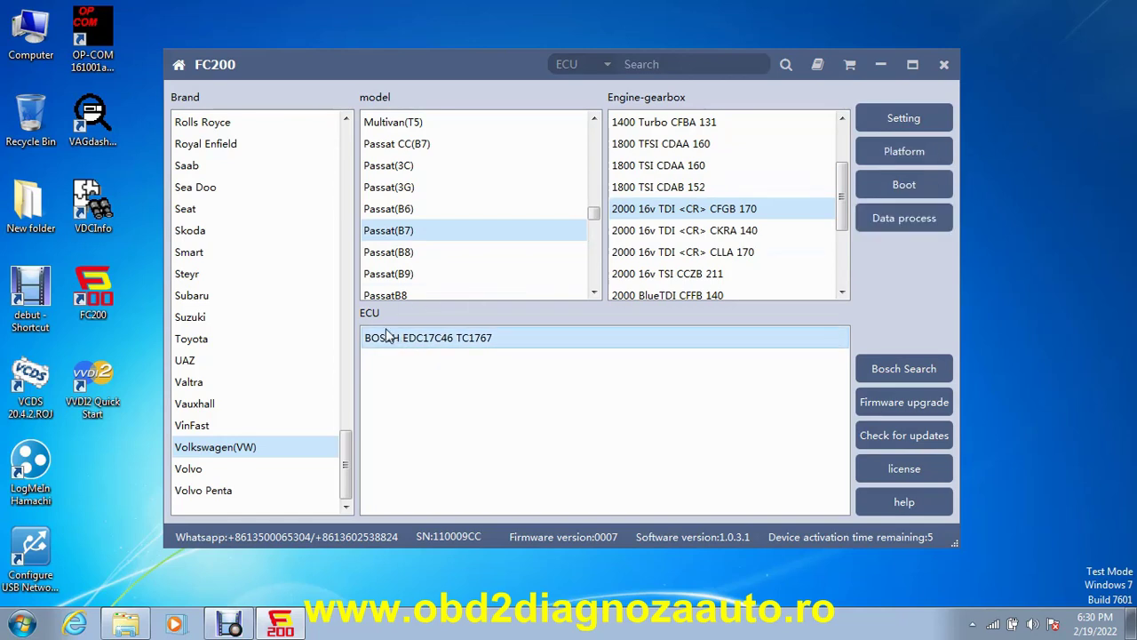
Step: View the platform-mode wiring diagram for the BOSCH EDC17C46 TC1767, then return to the vehicle selection
{"action": "left_click", "coordinate": [905, 152]}
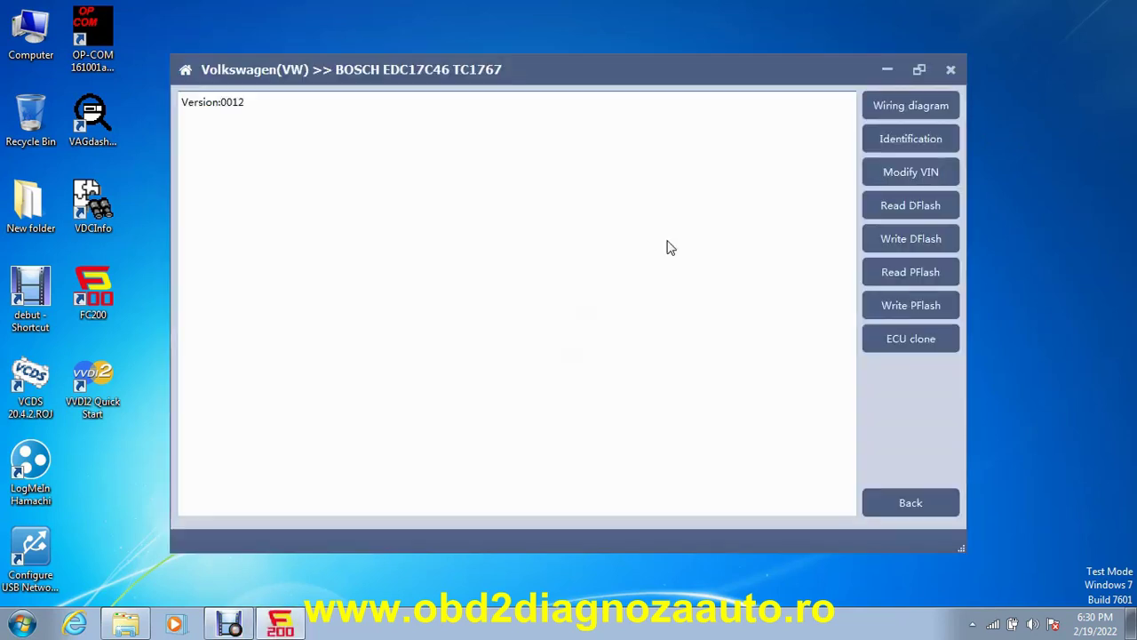
{"action": "left_click", "coordinate": [901, 106]}
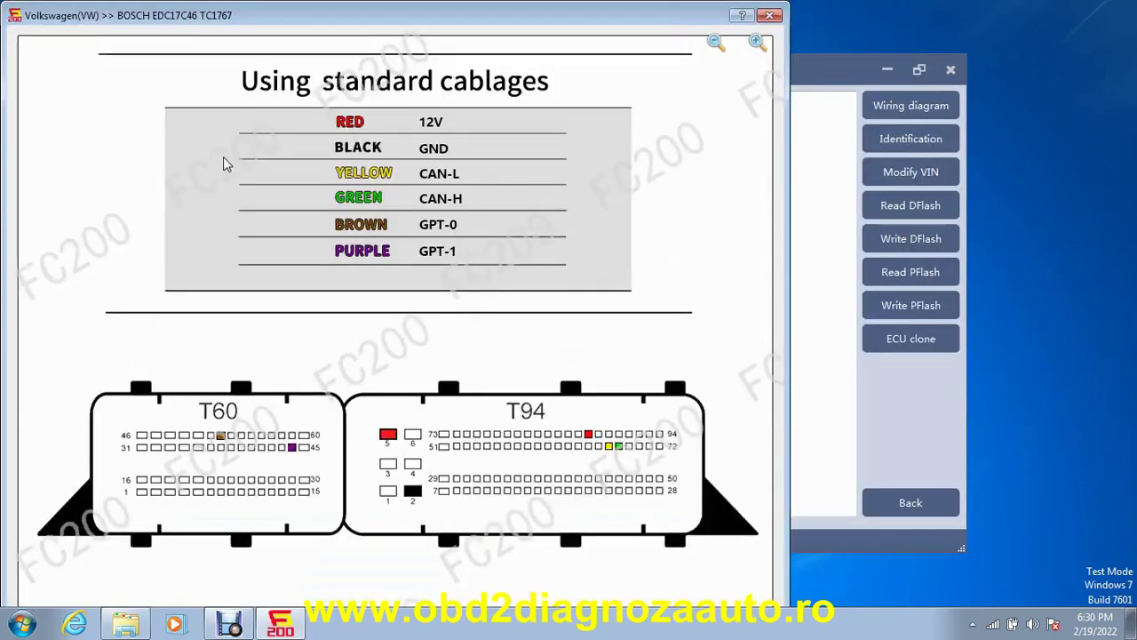
{"action": "left_click_drag", "start_coordinate": [264, 7], "coordinate": [357, 21]}
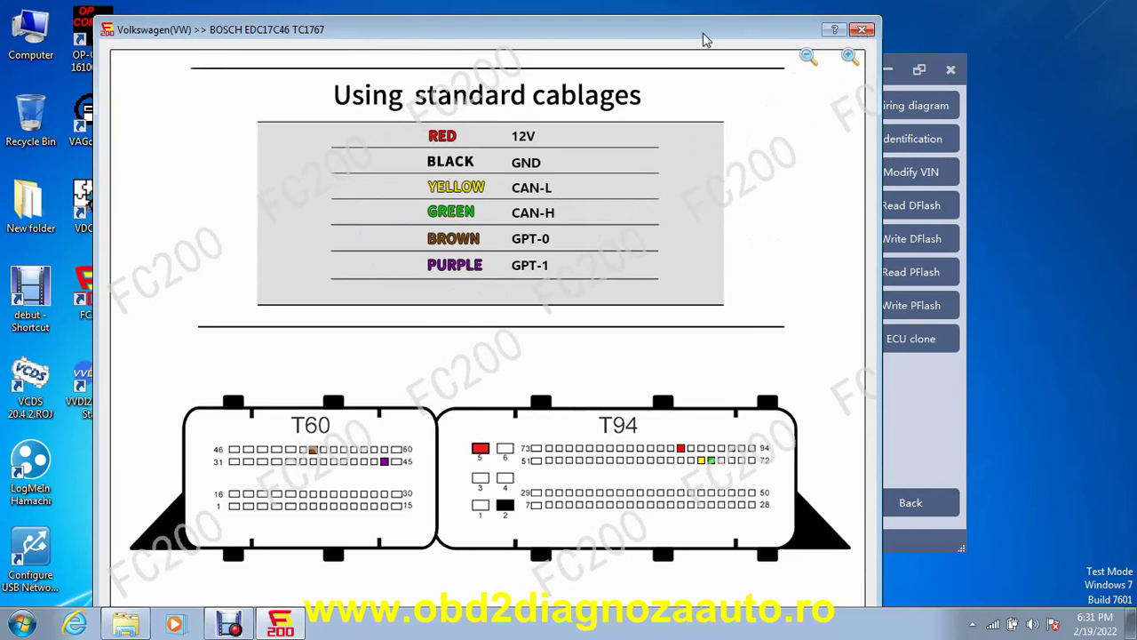
{"action": "left_click", "coordinate": [862, 31]}
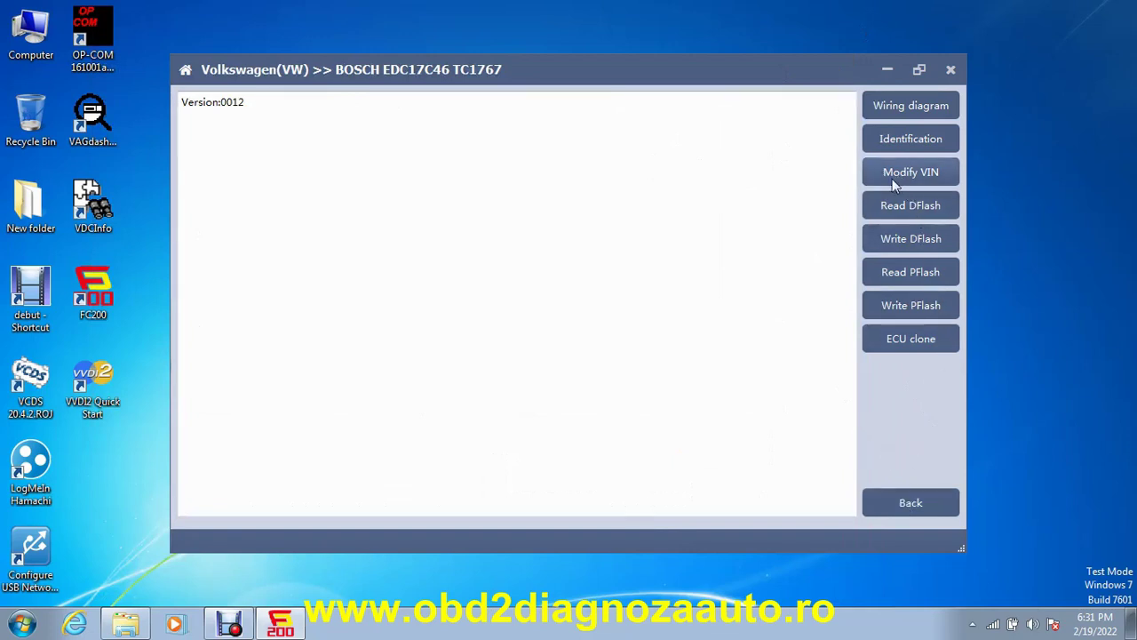
{"action": "left_click", "coordinate": [903, 501]}
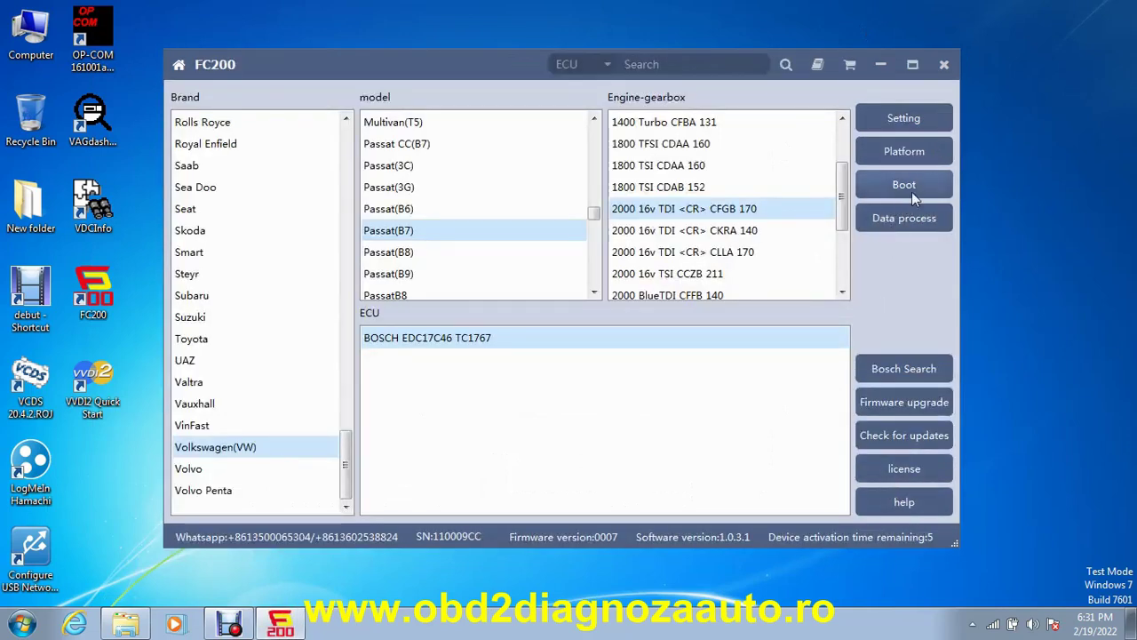
{"action": "left_click", "coordinate": [896, 219]}
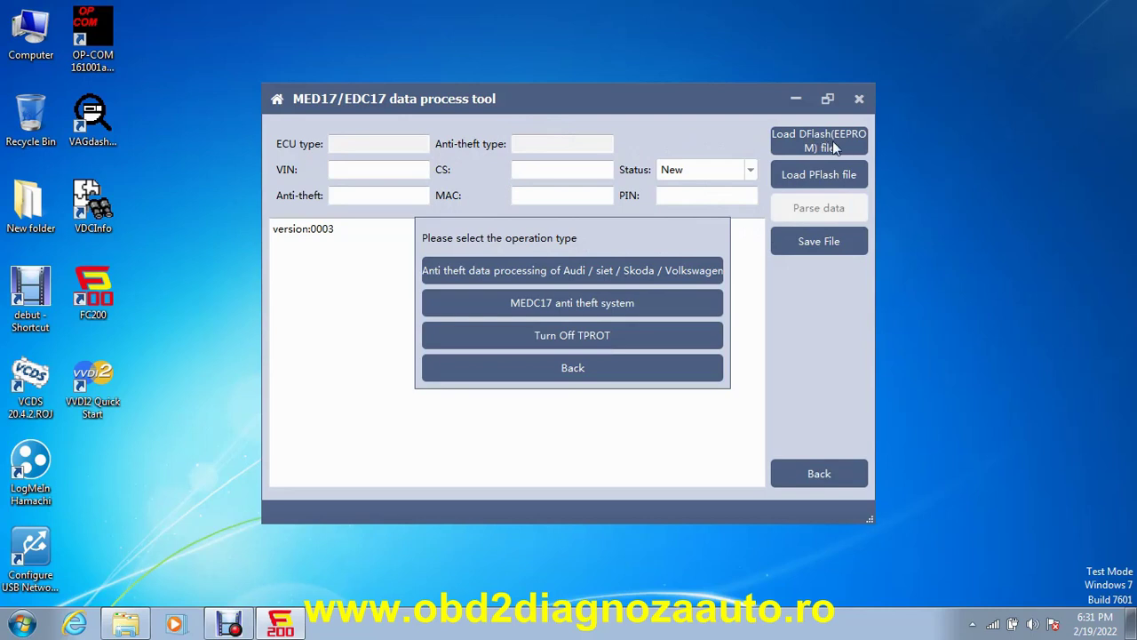
{"action": "left_click", "coordinate": [565, 271]}
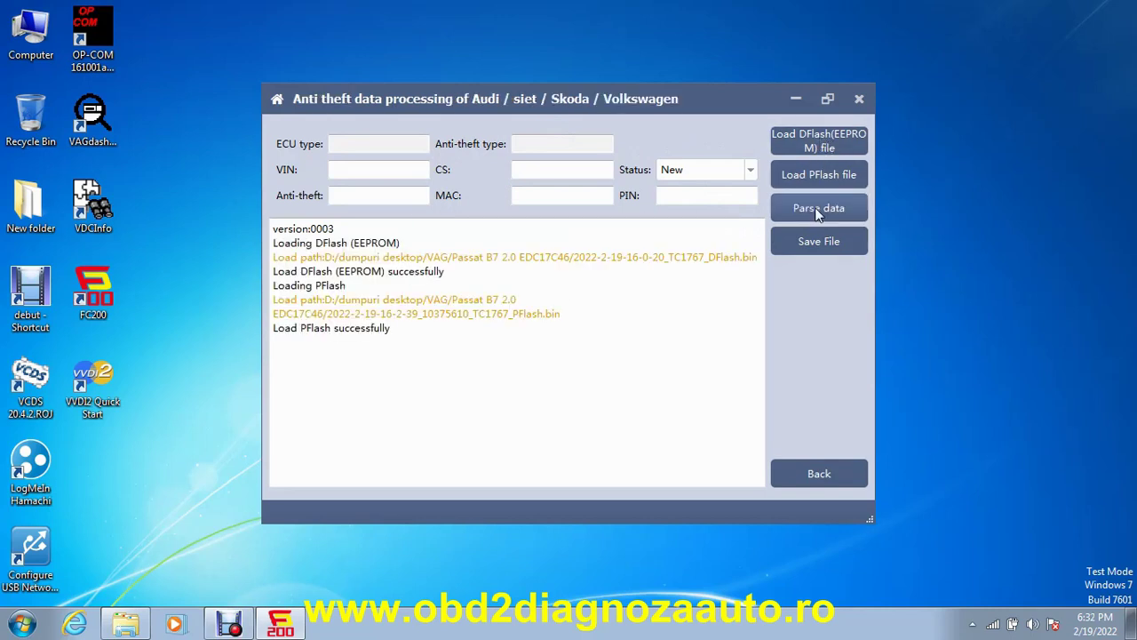
{"action": "left_click", "coordinate": [807, 208]}
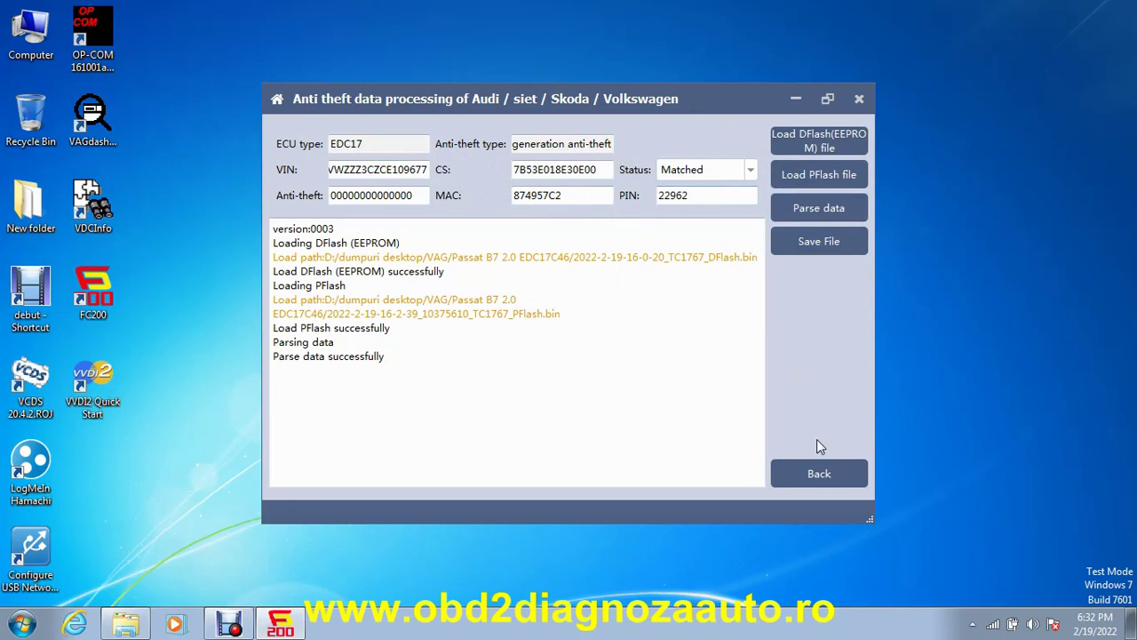
Step: Look at the ECU types offered for Turn Off TPROT and return to the vehicle selection
{"action": "left_click", "coordinate": [819, 473]}
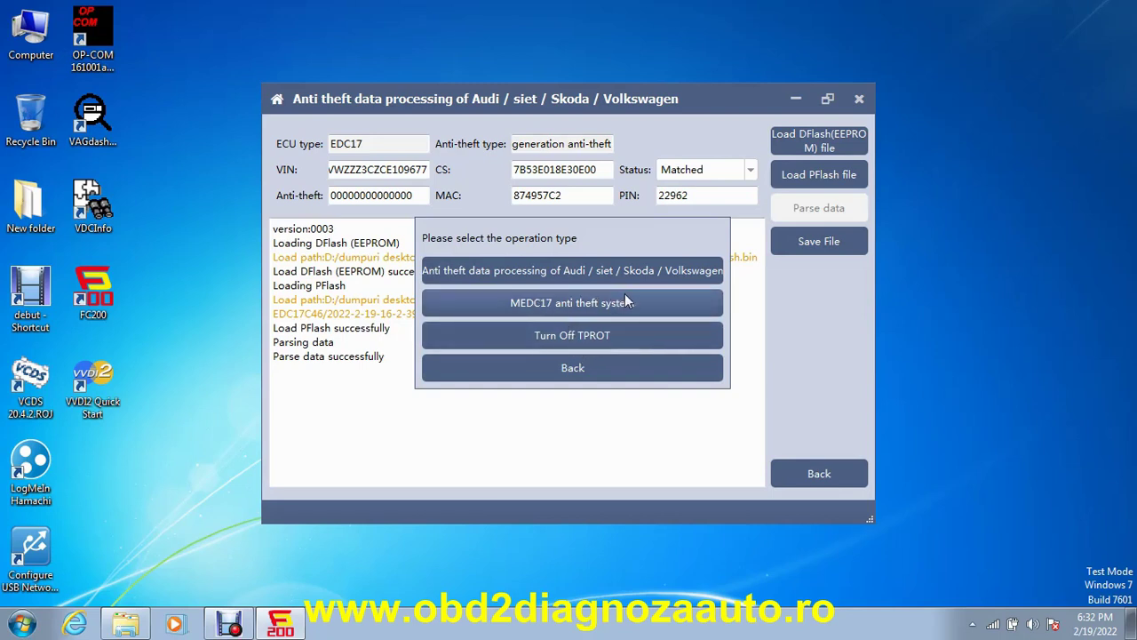
{"action": "left_click", "coordinate": [558, 334]}
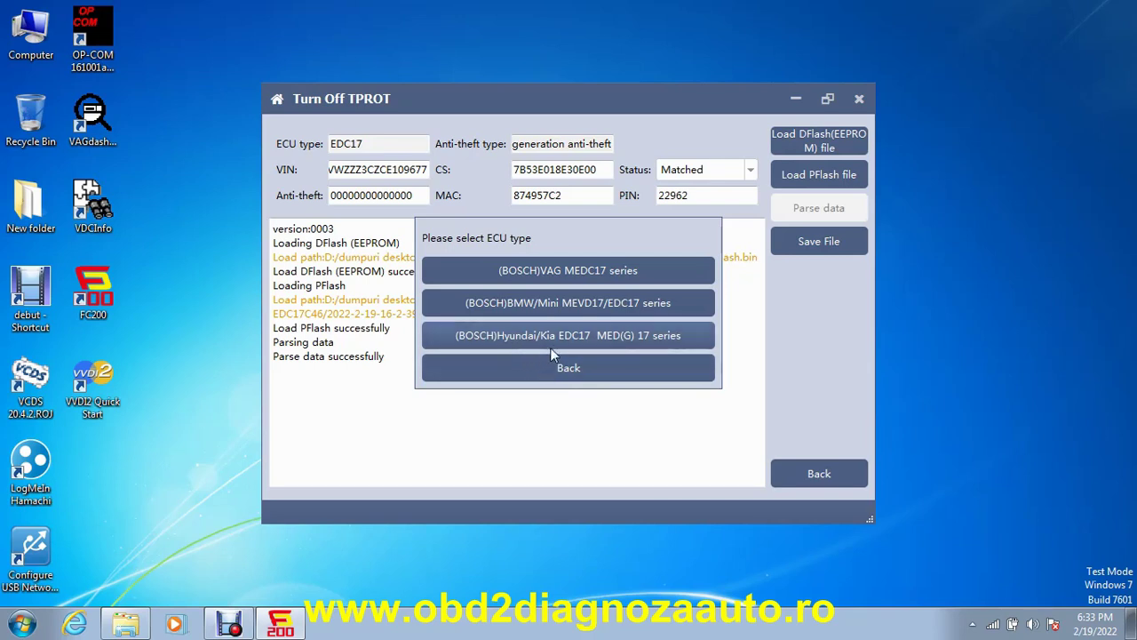
{"action": "left_click", "coordinate": [578, 366]}
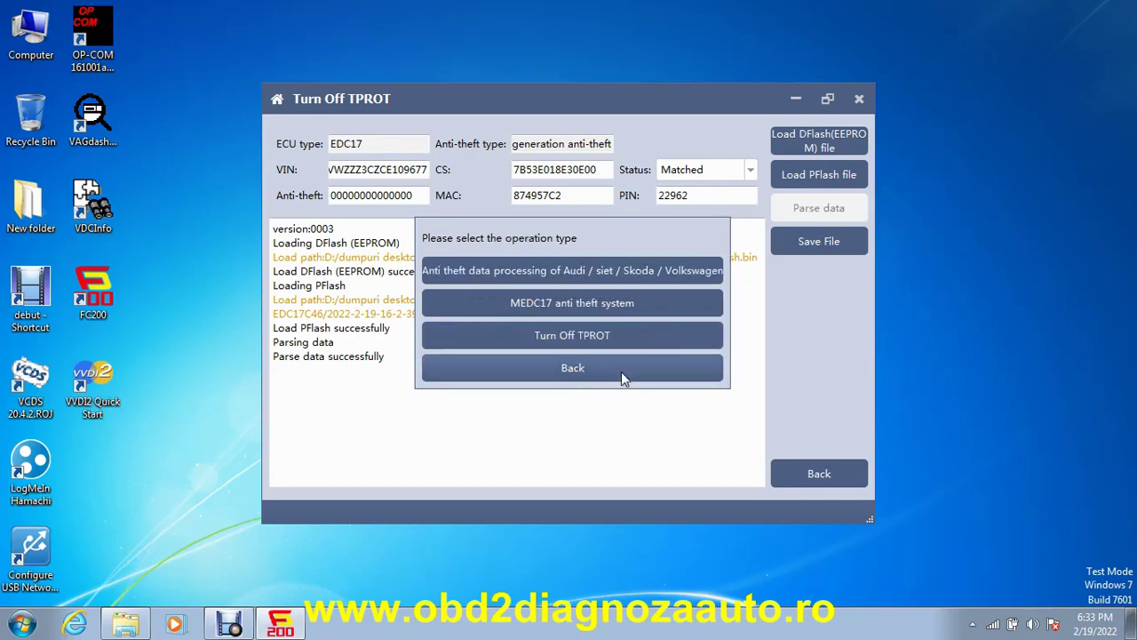
{"action": "left_click", "coordinate": [567, 370]}
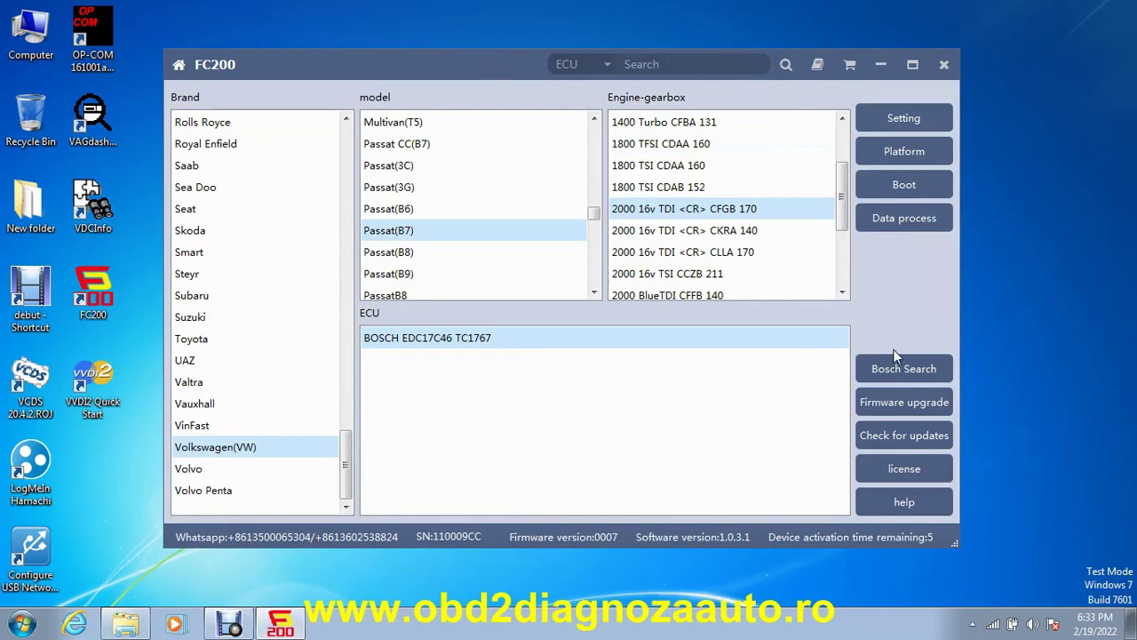
Step: Read through the software update log and postpone the update
{"action": "left_click", "coordinate": [904, 502]}
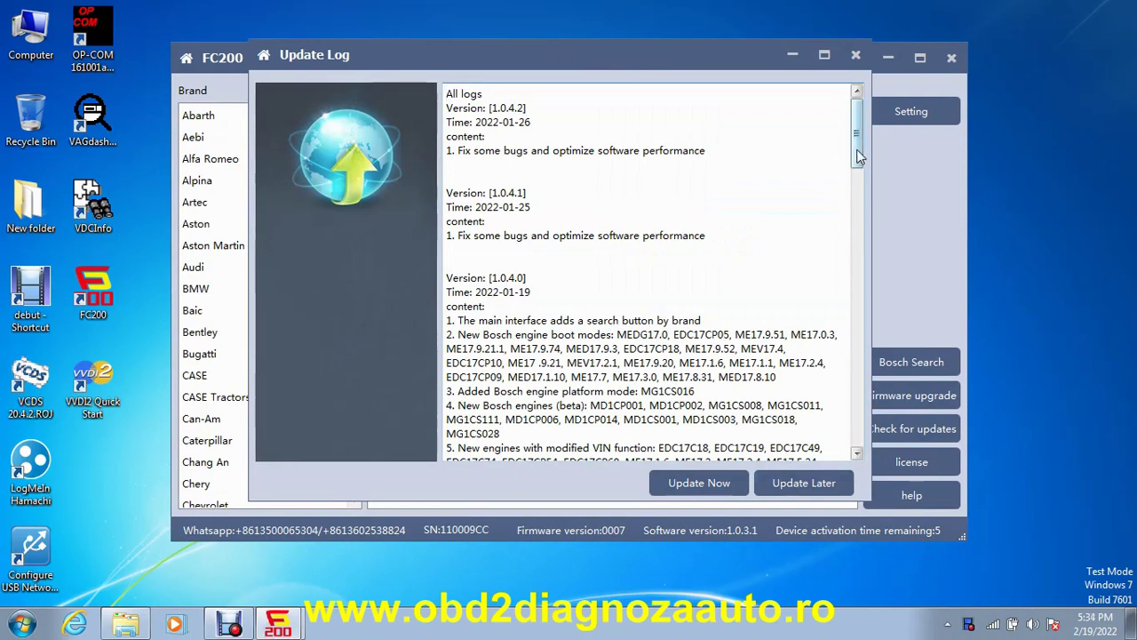
{"action": "scroll", "coordinate": [858, 142], "scroll_direction": "down", "scroll_amount": 6}
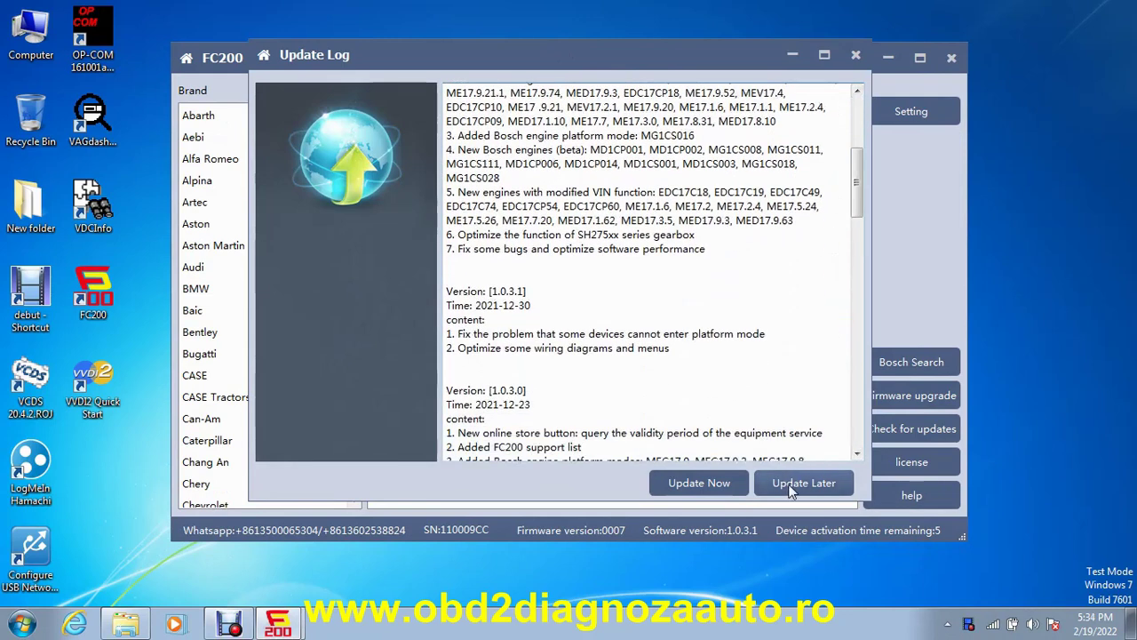
{"action": "left_click", "coordinate": [791, 485]}
Step: Choose the Volkswagen(VW) Passat(B7) with the 2000 16v TDI <CR> CFGB 170 engine and its BOSCH EDC17C46 TC1767 ECU
{"action": "scroll", "coordinate": [354, 177], "scroll_direction": "down", "scroll_amount": 15}
{"action": "left_click", "coordinate": [222, 440]}
{"action": "left_click", "coordinate": [385, 249]}
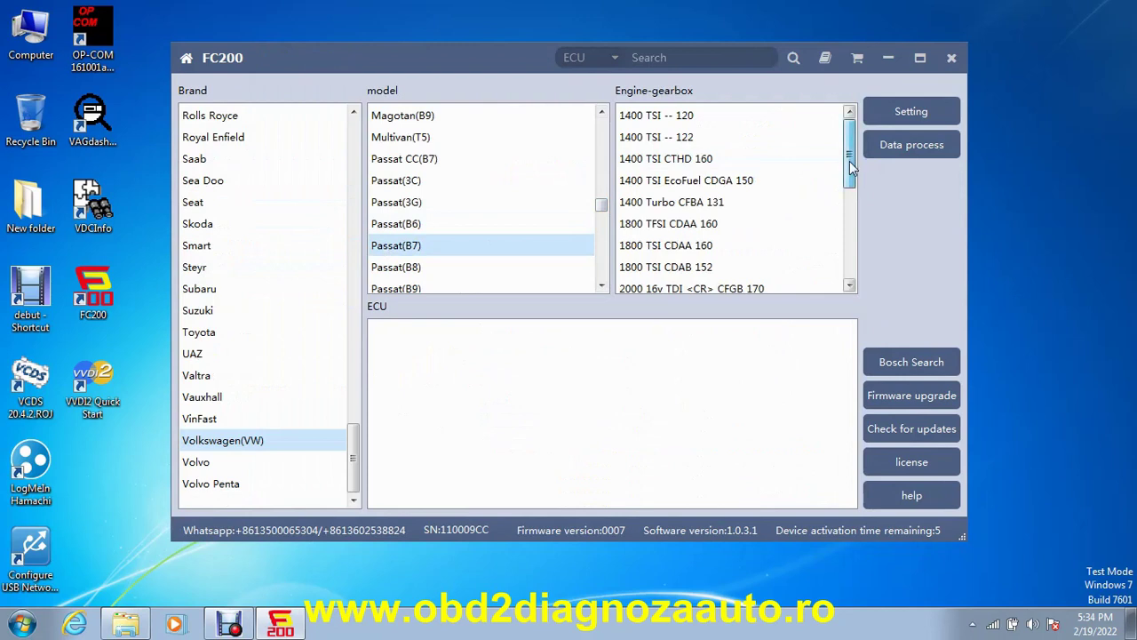
{"action": "scroll", "coordinate": [851, 169], "scroll_direction": "down", "scroll_amount": 2}
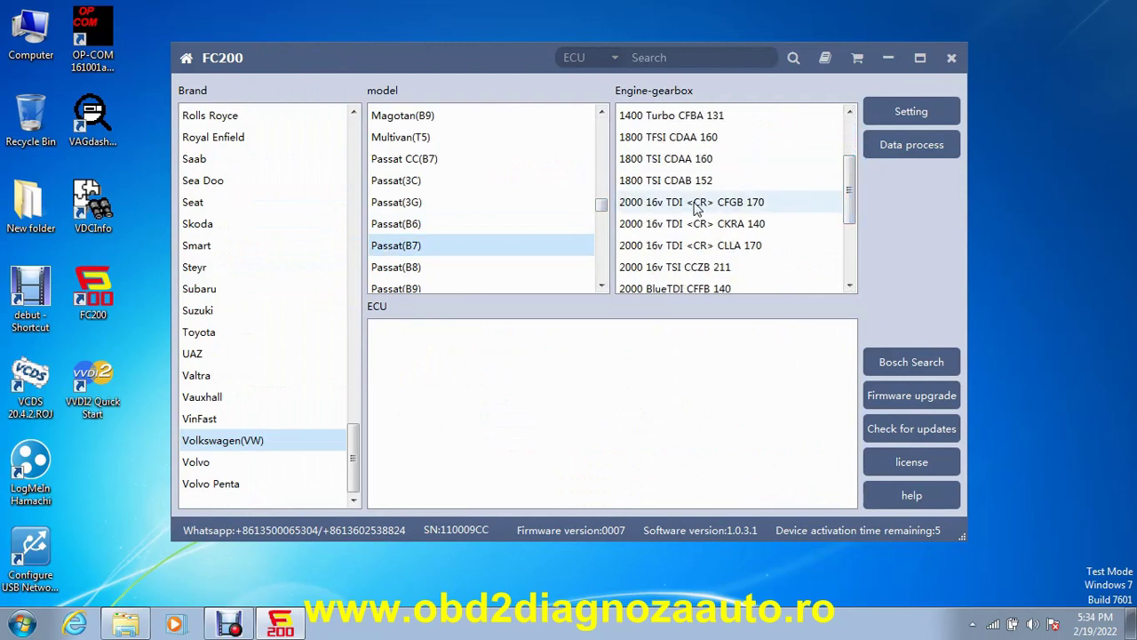
{"action": "left_click", "coordinate": [698, 204]}
{"action": "left_click", "coordinate": [423, 330]}
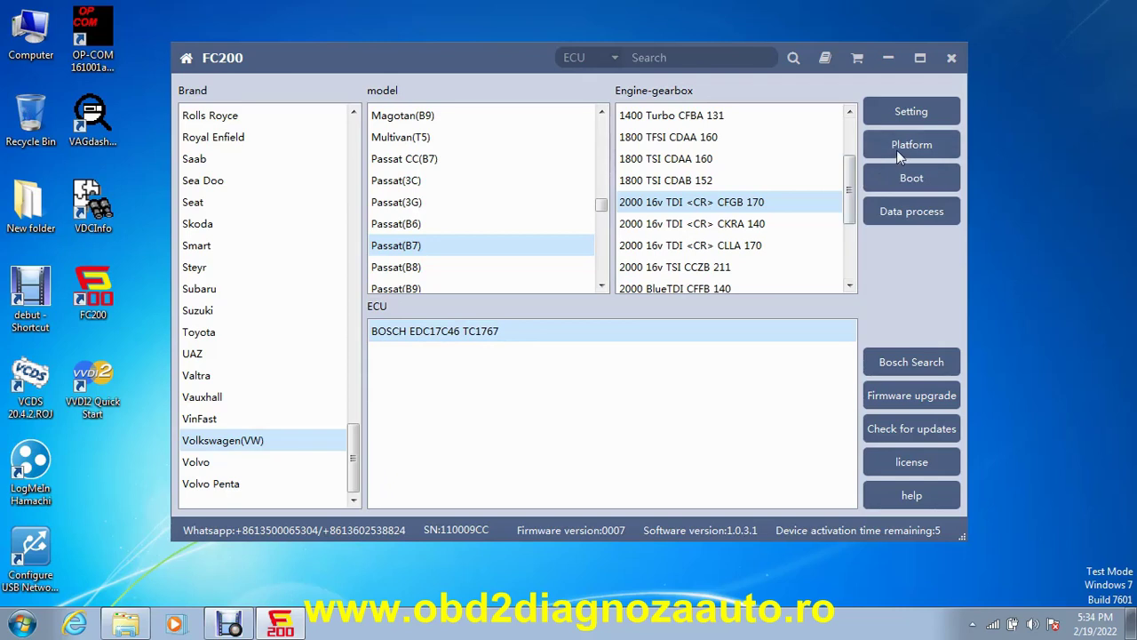
Step: Open platform mode for the BOSCH EDC17C46 TC1767 and check its wiring diagram
{"action": "left_click", "coordinate": [896, 150]}
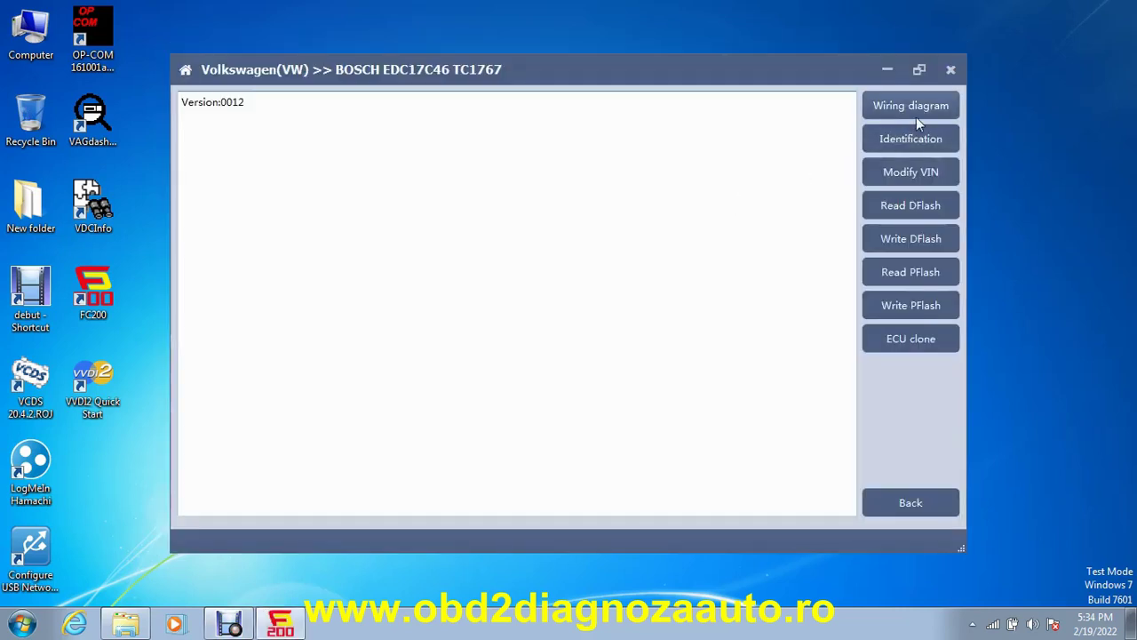
{"action": "left_click", "coordinate": [911, 108]}
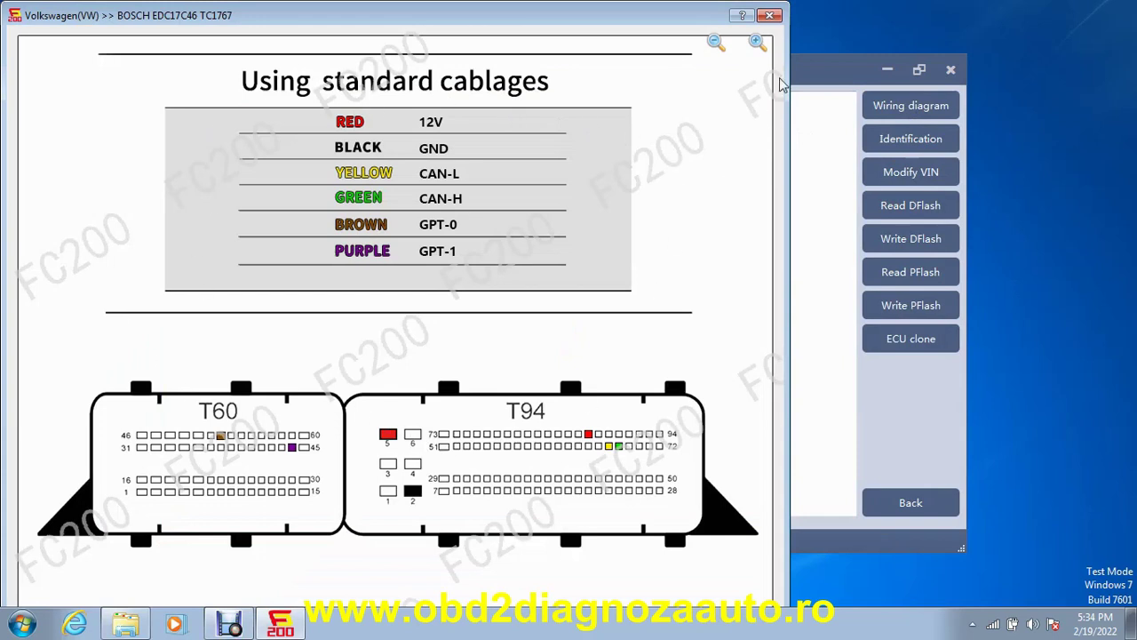
{"action": "left_click", "coordinate": [771, 18]}
Step: Identify the connected ECU and read its PFlash to a backup file
{"action": "left_click", "coordinate": [895, 147]}
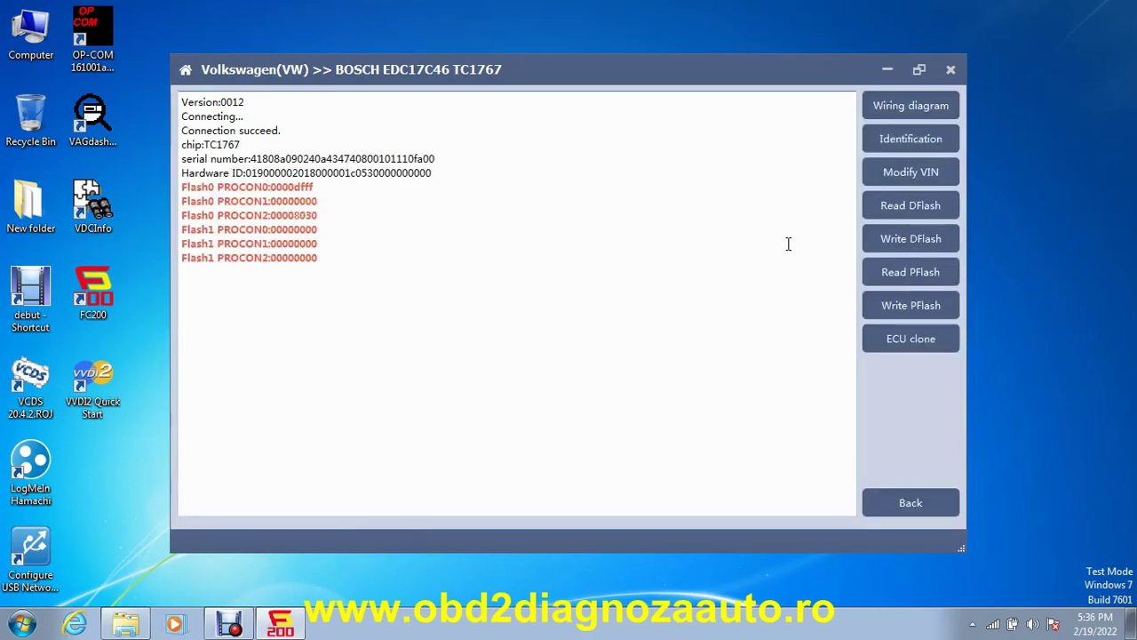
{"action": "left_click", "coordinate": [909, 276]}
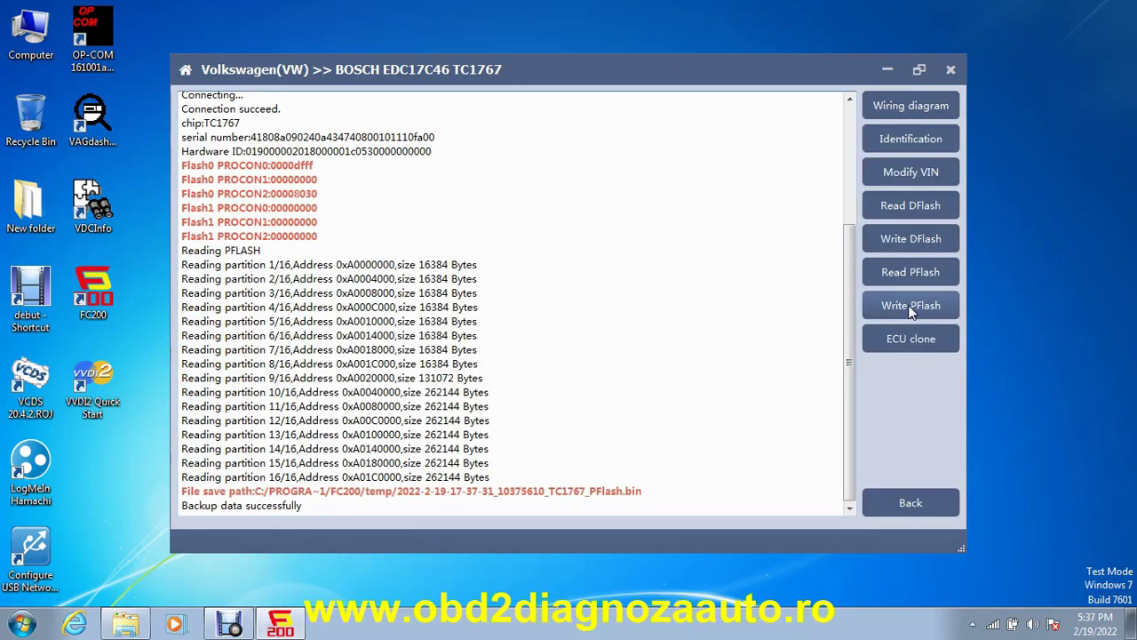
Step: Start writing the file "Stage1 no cs" to the ECU's PFlash, accepting the overwrite, file verification and file correction
{"action": "left_click", "coordinate": [908, 305]}
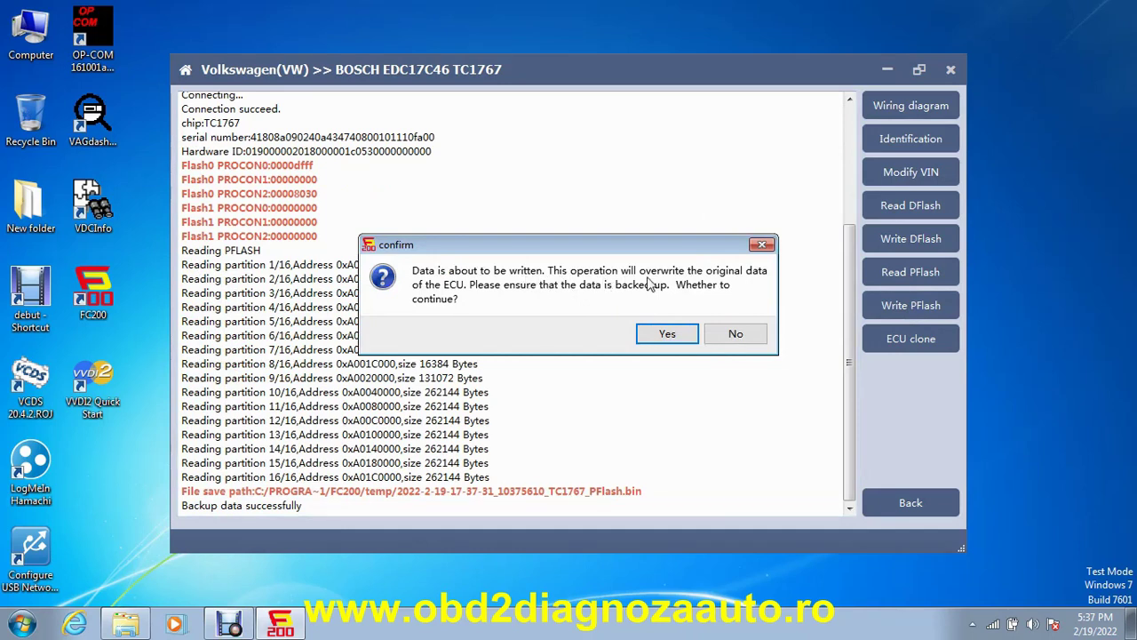
{"action": "left_click", "coordinate": [667, 337]}
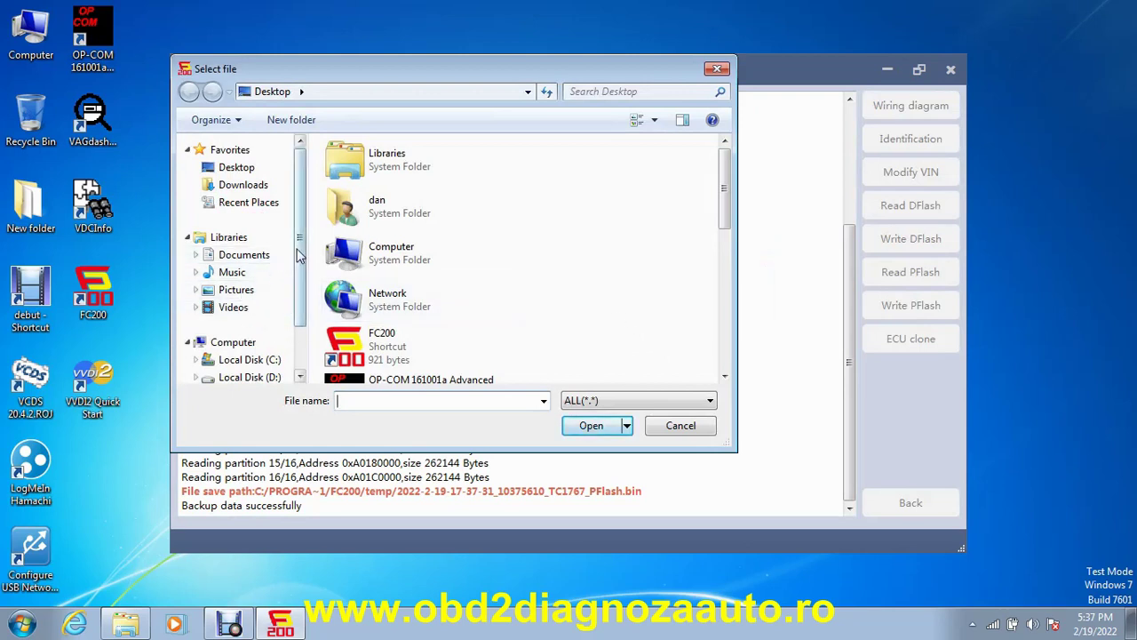
{"action": "left_click_drag", "start_coordinate": [300, 233], "coordinate": [299, 254]}
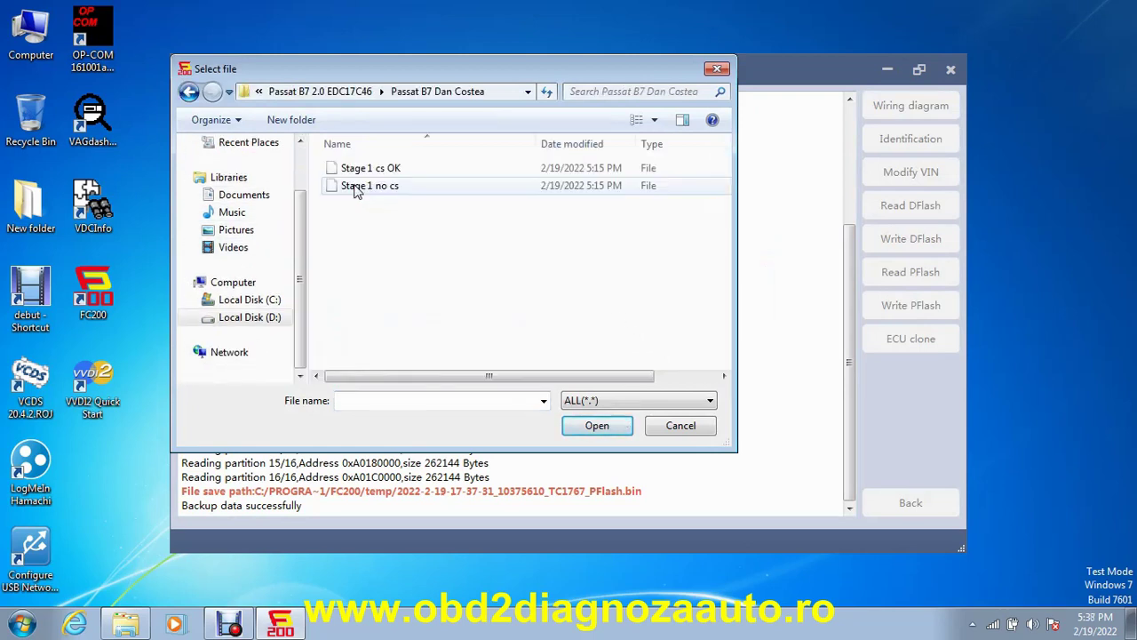
{"action": "left_click", "coordinate": [358, 189]}
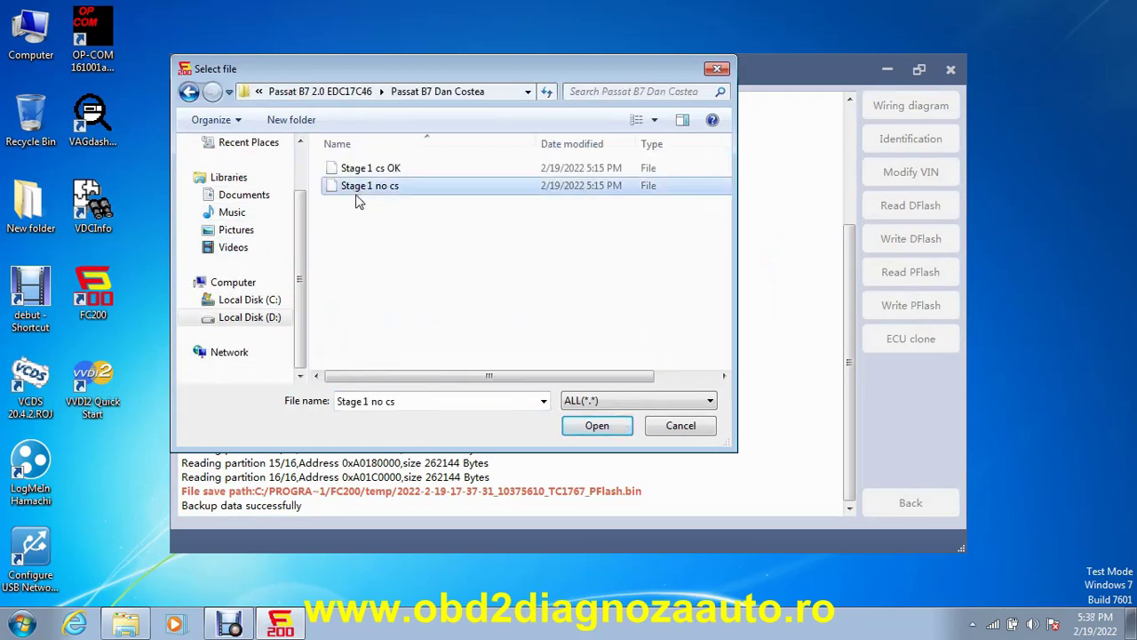
{"action": "left_click", "coordinate": [601, 430]}
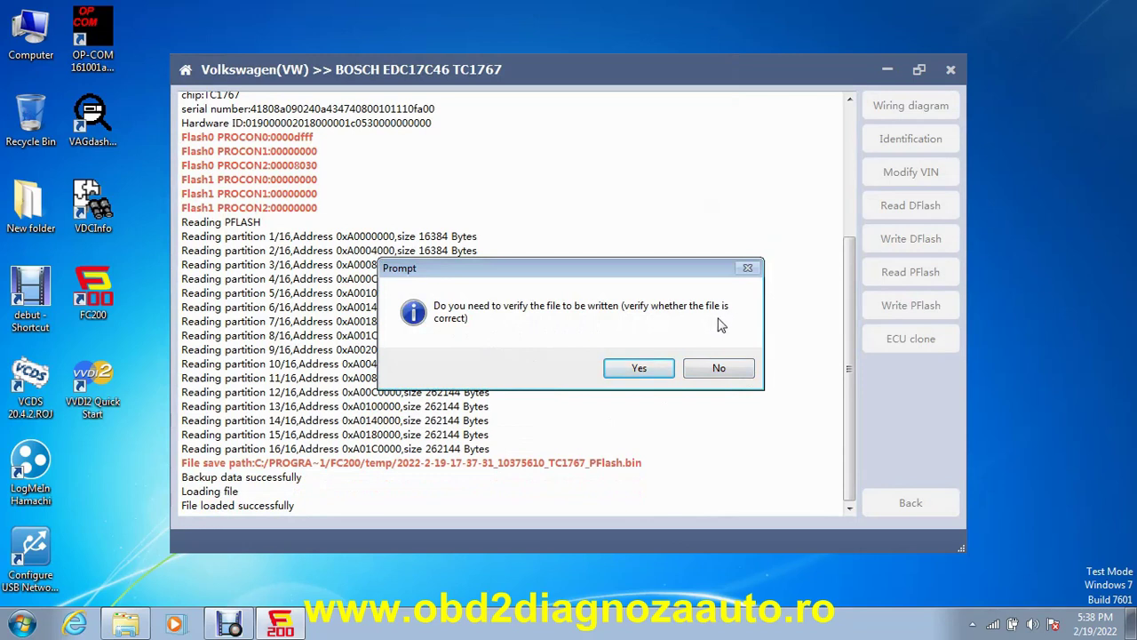
{"action": "left_click", "coordinate": [642, 369]}
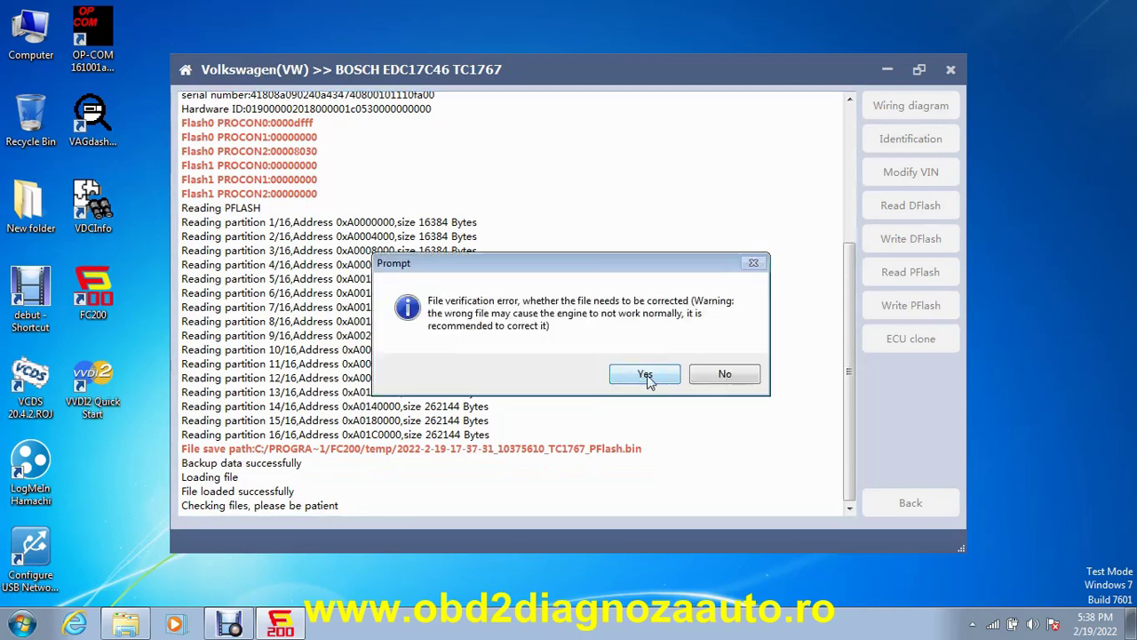
{"action": "left_click", "coordinate": [648, 374]}
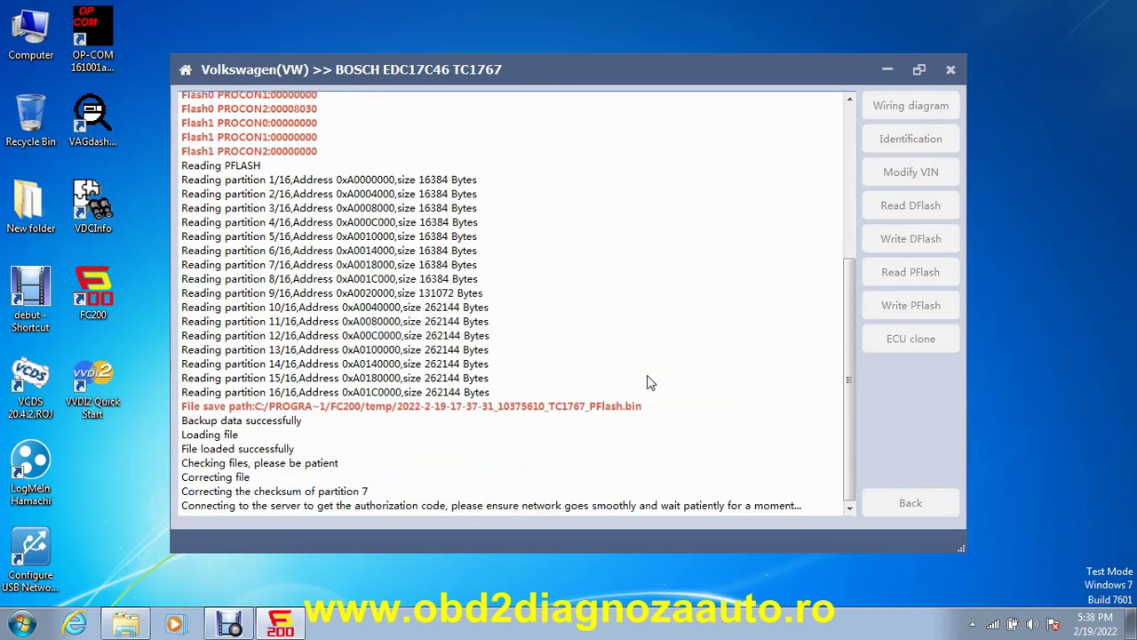